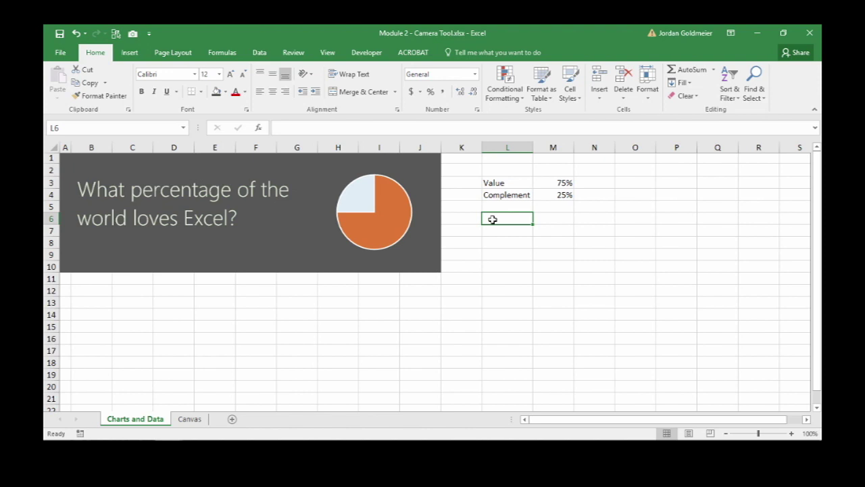
Step: Examine the pie chart's source data and the contents of the Value and Complement cells, including the Complement formula
click(395, 188)
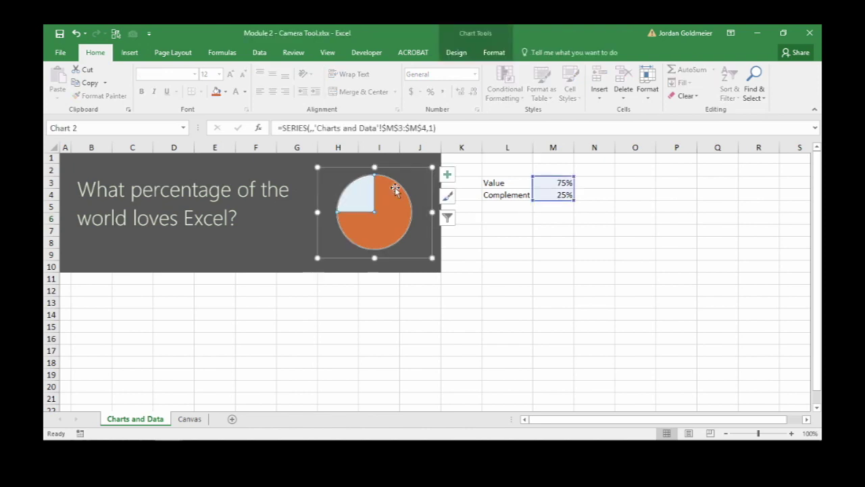
click(561, 184)
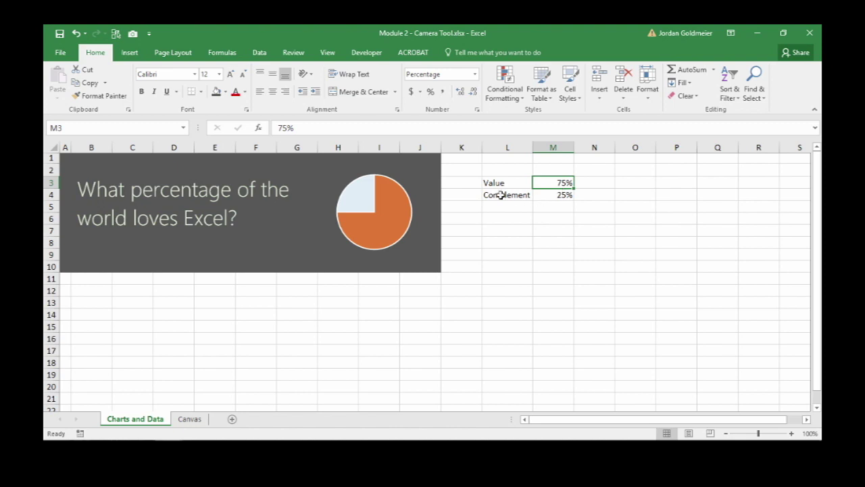
click(396, 209)
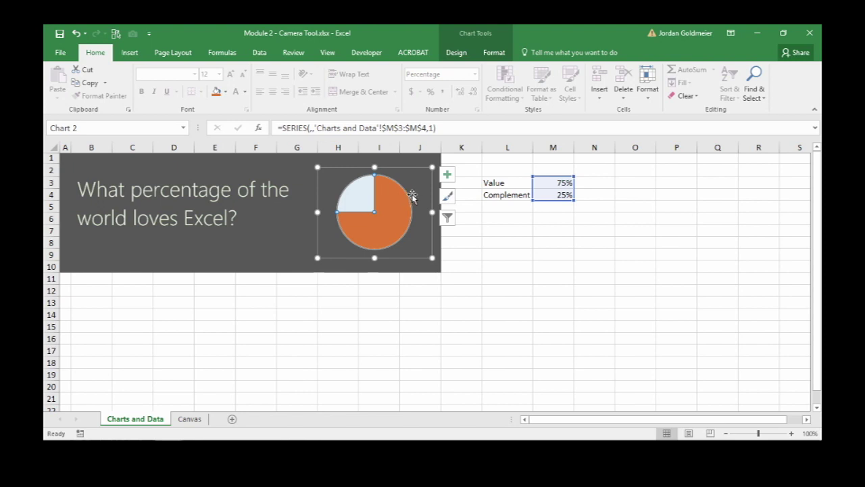
click(545, 207)
click(562, 195)
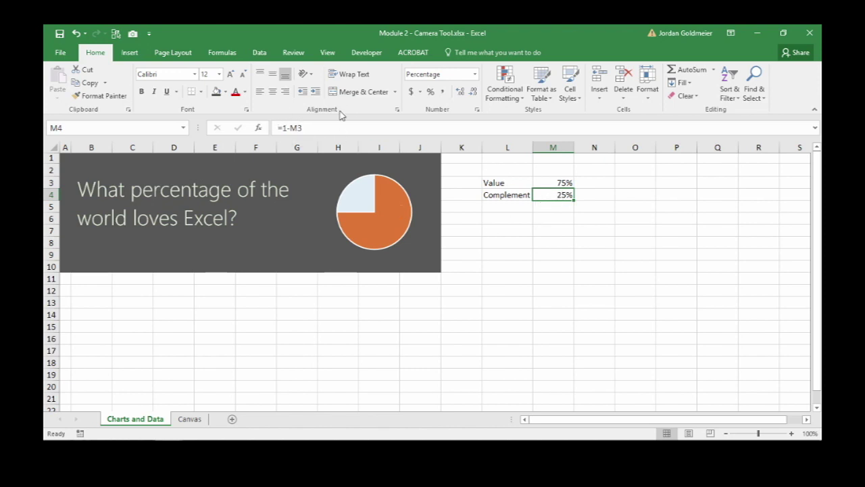
click(323, 129)
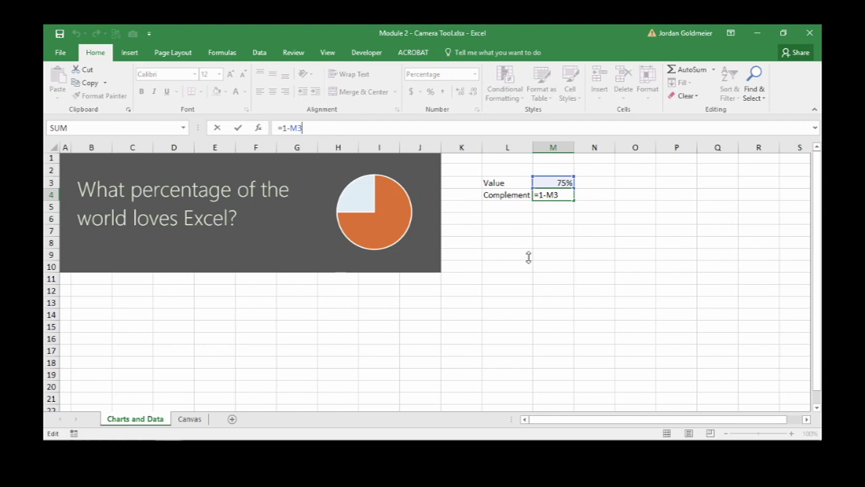
key(ctrl+Return)
Step: Test the chart's link by setting the Value in M3 to 50% and then back to 75%
key(Up)
text(50)
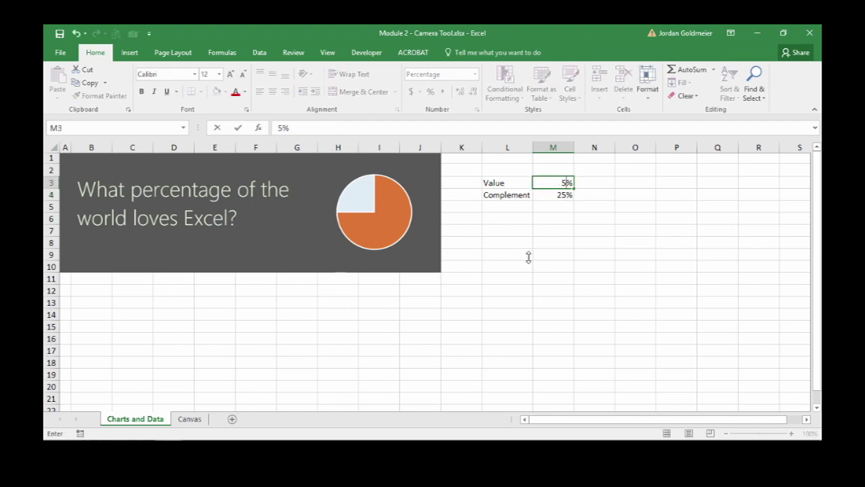
key(Return)
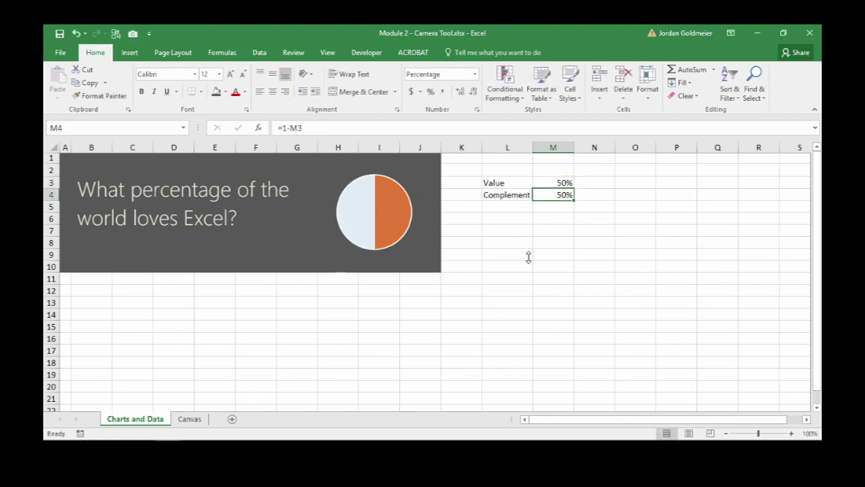
key(Up)
text(75)
key(Return)
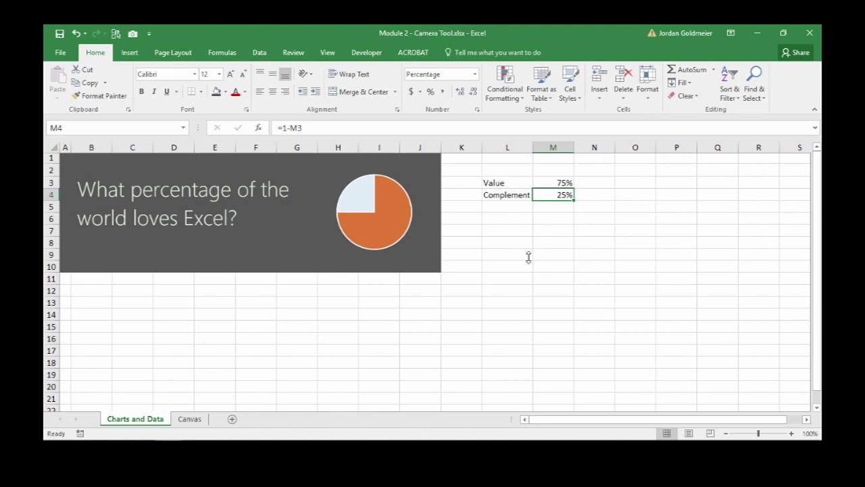
Step: Capture the banner range A1:J10 with the Camera tool and place the linked picture at about cell L7
click(85, 179)
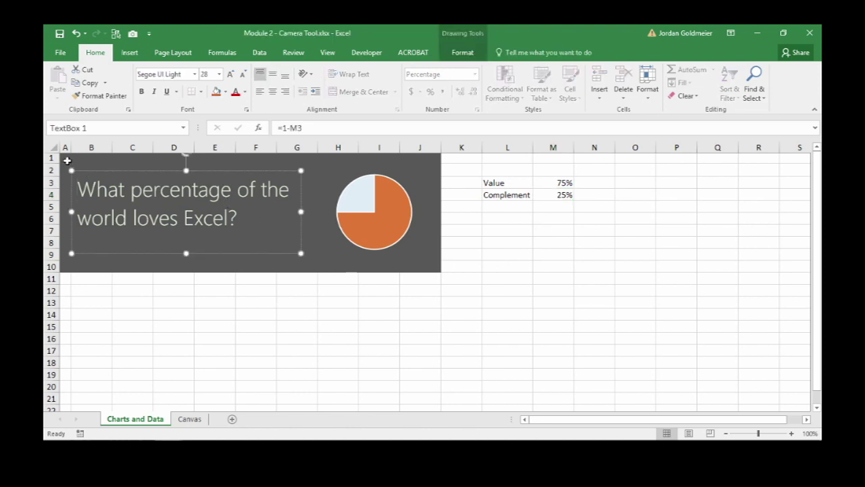
click(65, 160)
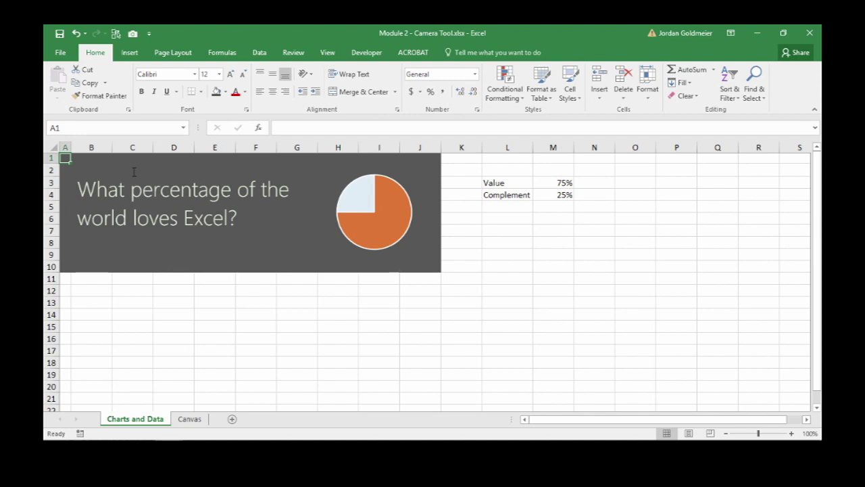
key(shift+Down)
key(shift+Down)
key(shift+Down)
key(shift+Down)
key(shift+Down)
key(shift+Down)
key(shift+Down)
key(shift+Down)
key(shift+Down)
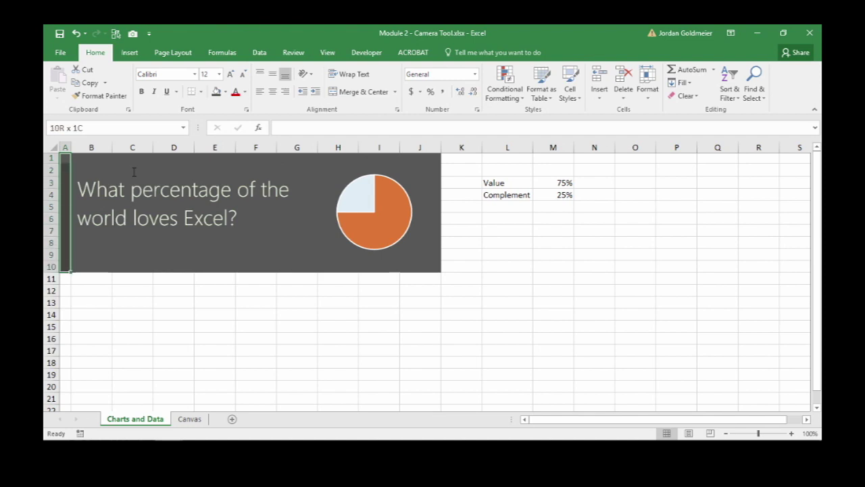
key(shift+Right)
key(shift+Right)
key(shift+Right)
key(shift+Right)
key(shift+Right)
key(shift+Right)
key(shift+Right)
key(shift+Right)
key(shift+Right)
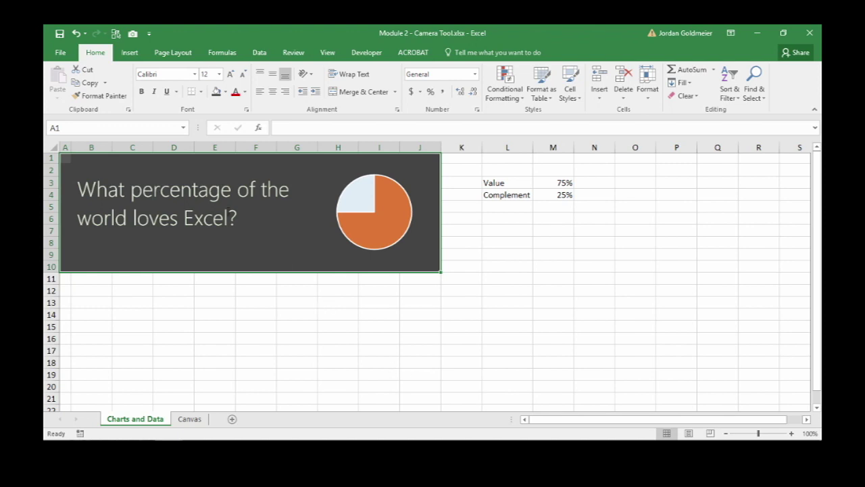
click(133, 34)
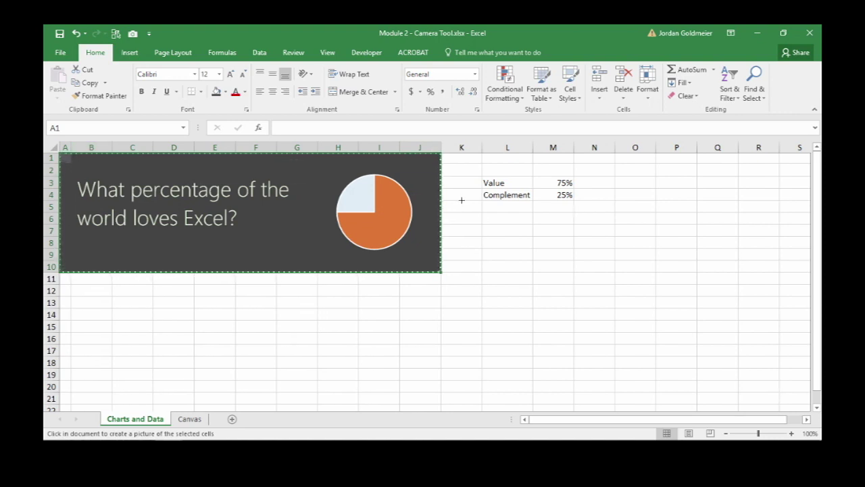
click(509, 230)
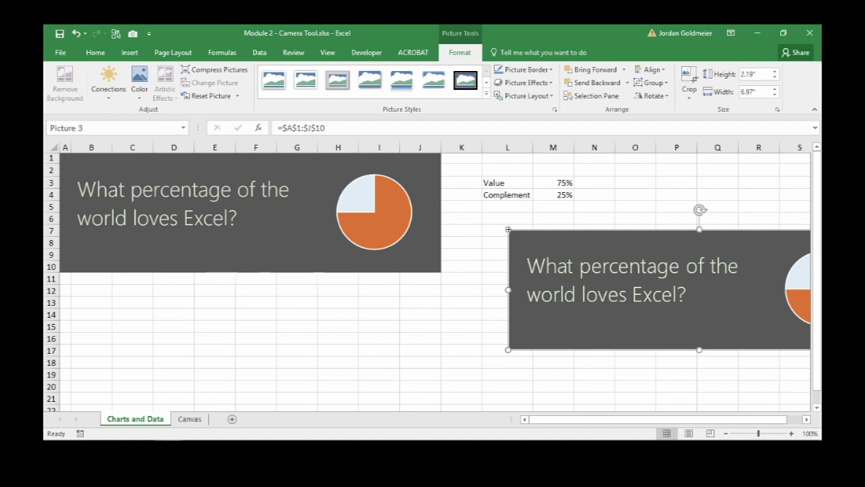
Step: Move the linked picture below the source banner, starting at about cell G12
drag(591, 420, 716, 410)
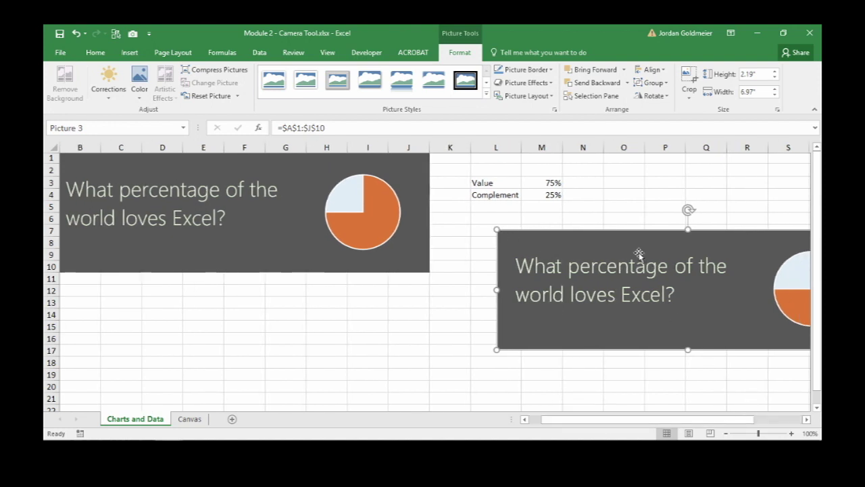
drag(621, 236, 393, 287)
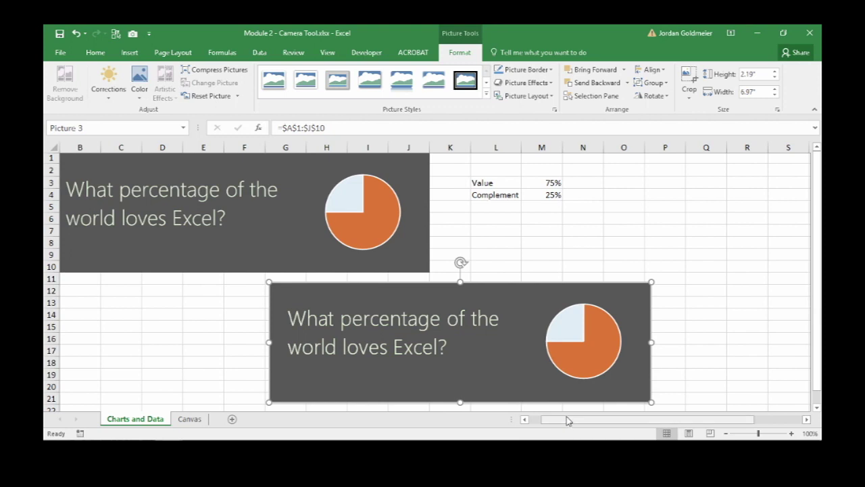
drag(545, 420, 534, 422)
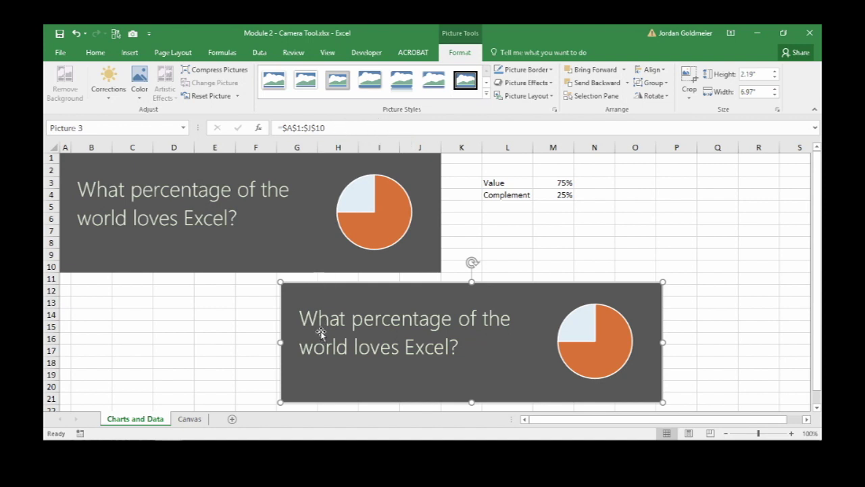
Step: Change the linked picture's source range to =$A$1:$G9
click(347, 127)
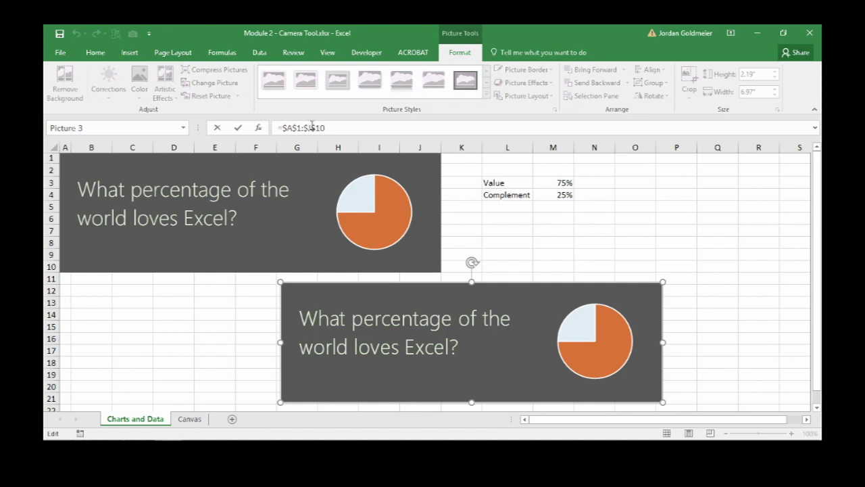
click(311, 127)
key(BackSpace)
text(G)
key(BackSpace)
text(9)
key(Return)
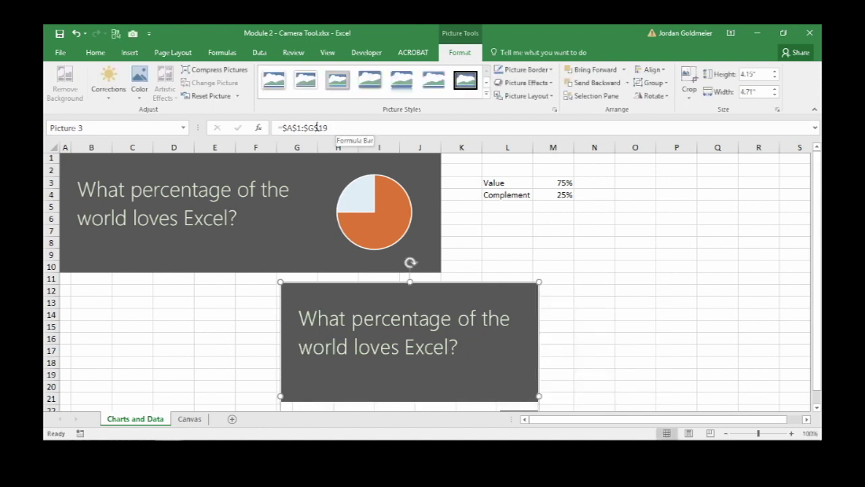
click(315, 127)
key(BackSpace)
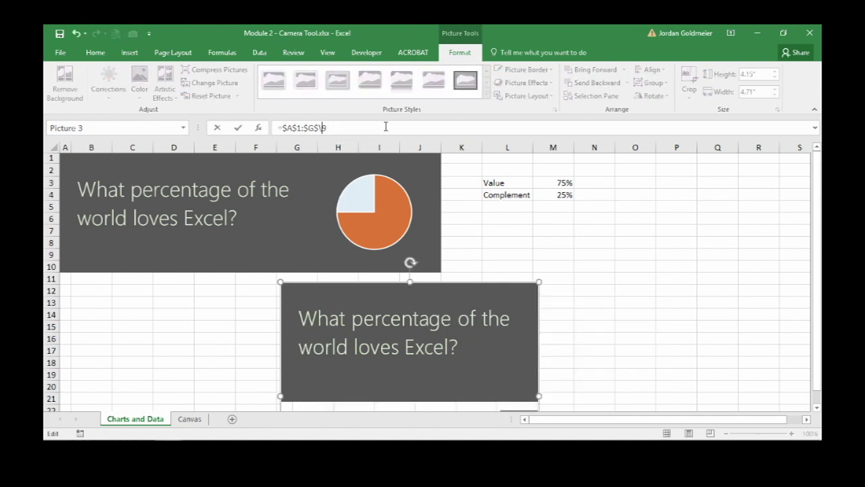
key(Return)
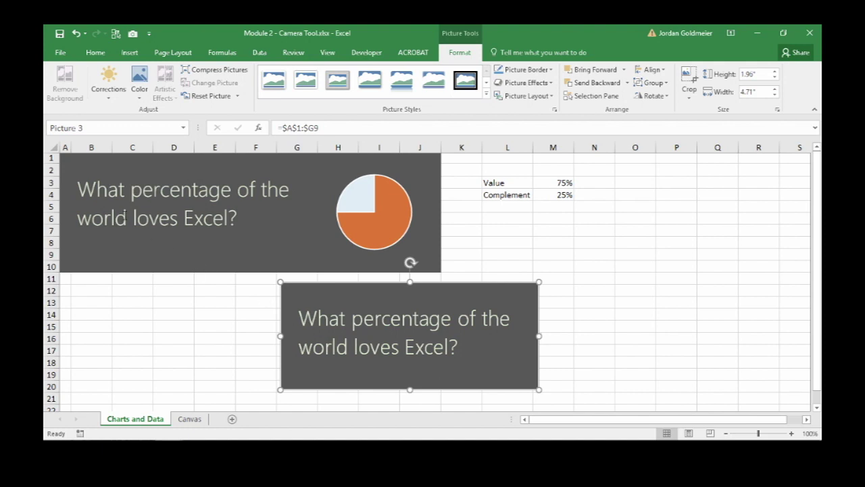
Step: Move the linked picture beneath the Value and Complement cells and reset its picture formatting to remove the border
drag(334, 286, 540, 242)
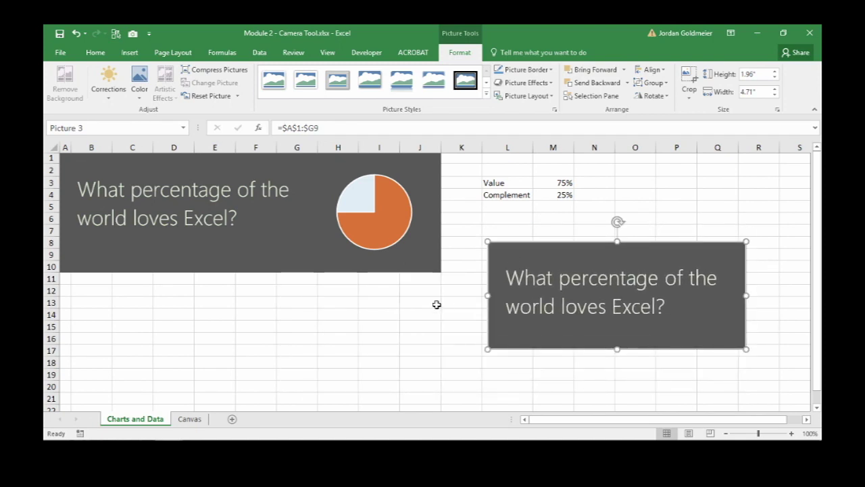
click(437, 305)
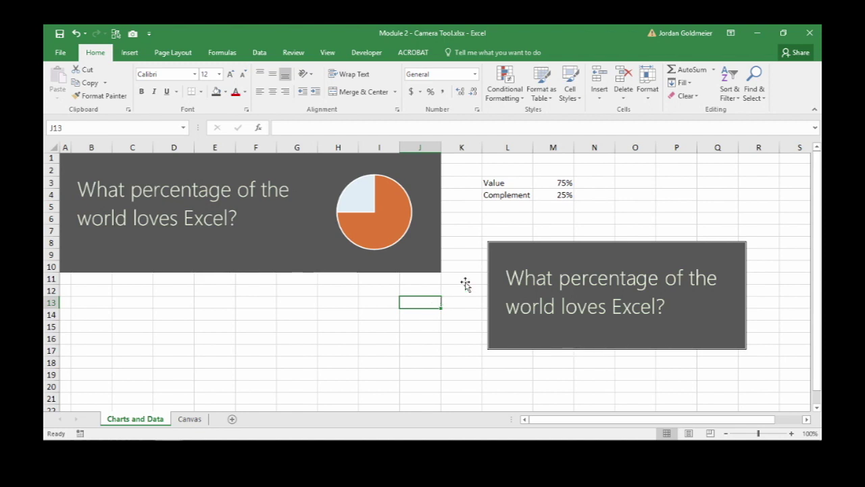
click(394, 336)
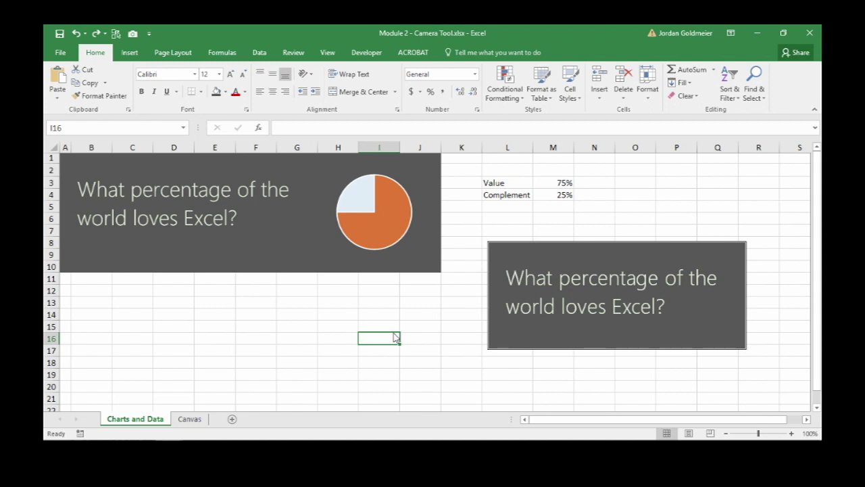
click(522, 247)
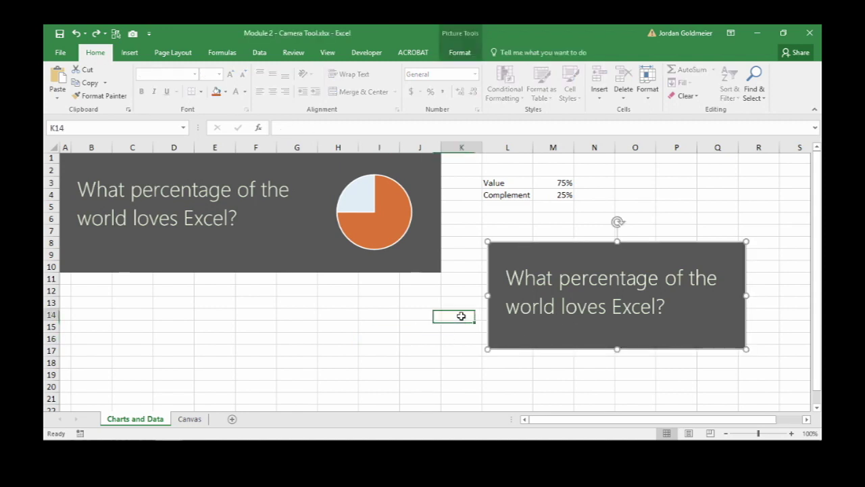
click(461, 315)
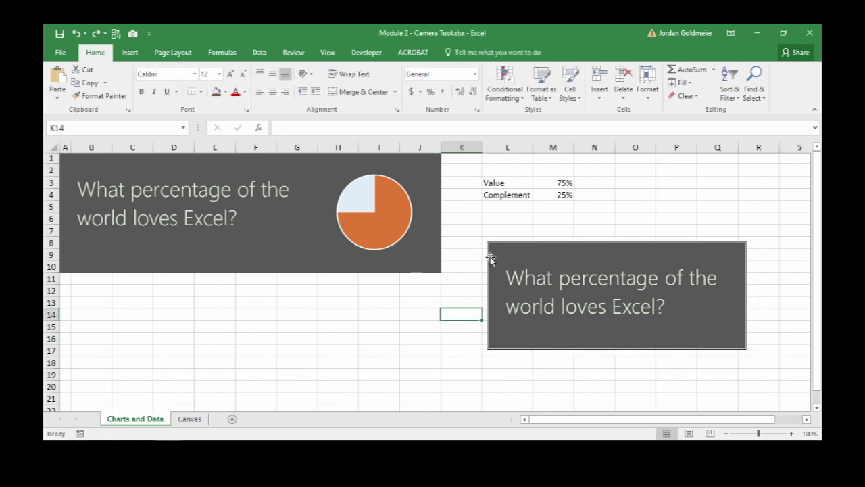
click(540, 246)
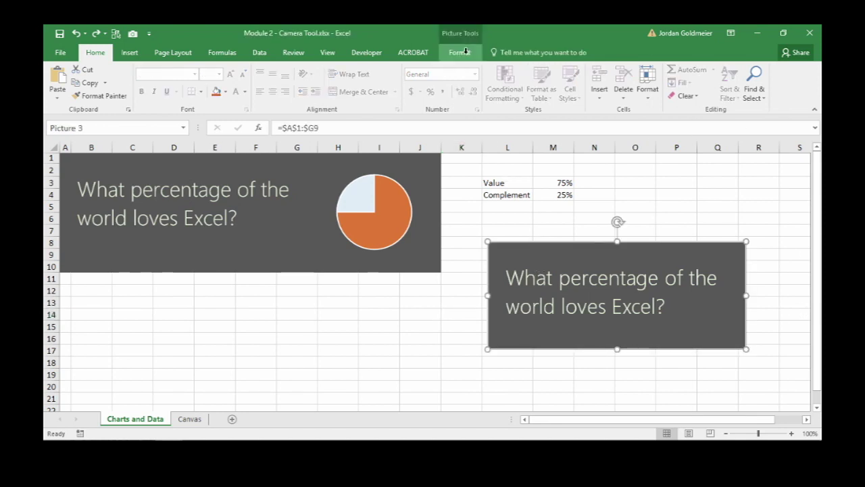
click(465, 50)
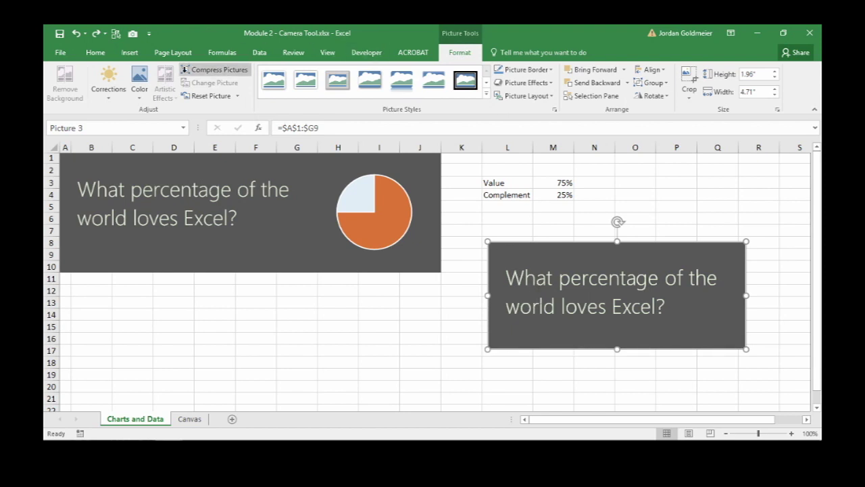
click(214, 97)
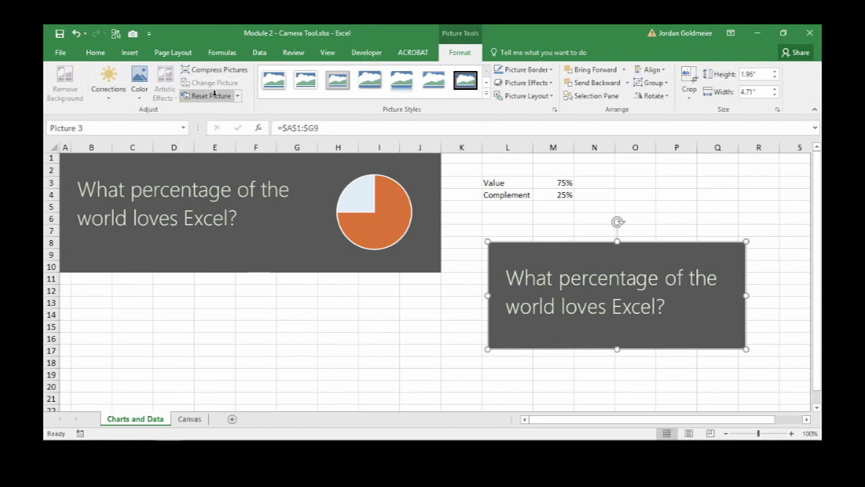
click(383, 307)
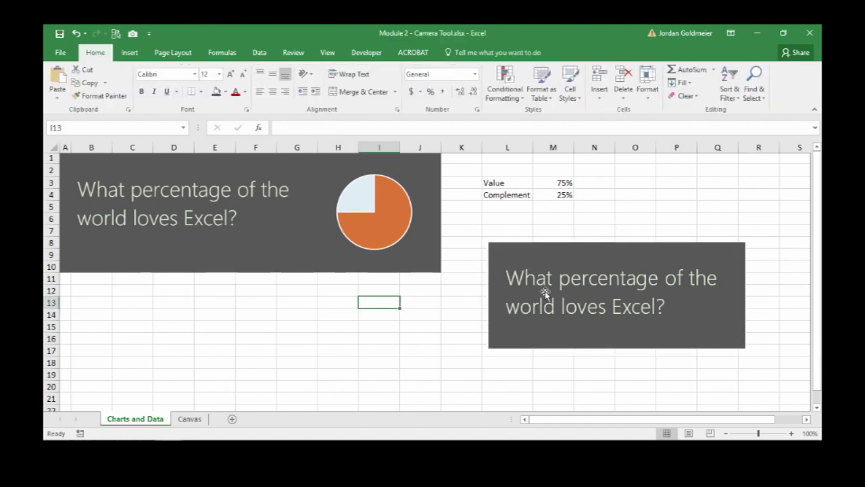
Step: Move the linked picture up over the Complement row and open its source range reference for editing
click(592, 251)
drag(592, 251, 582, 193)
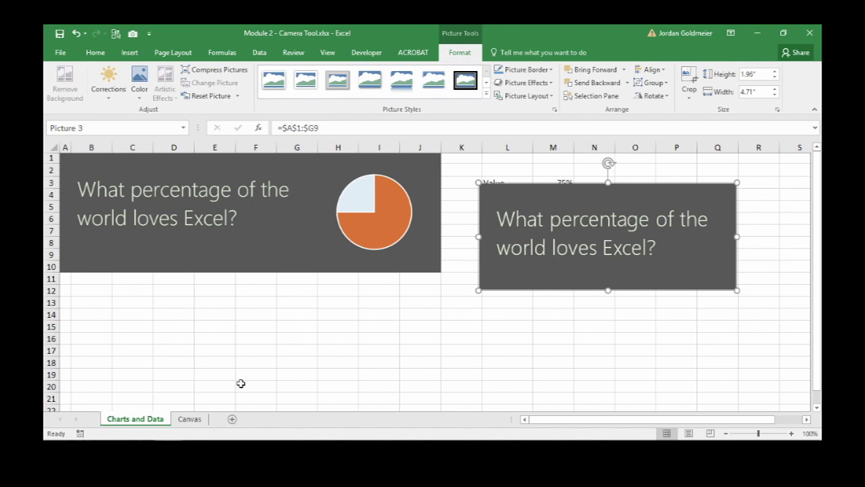
click(359, 127)
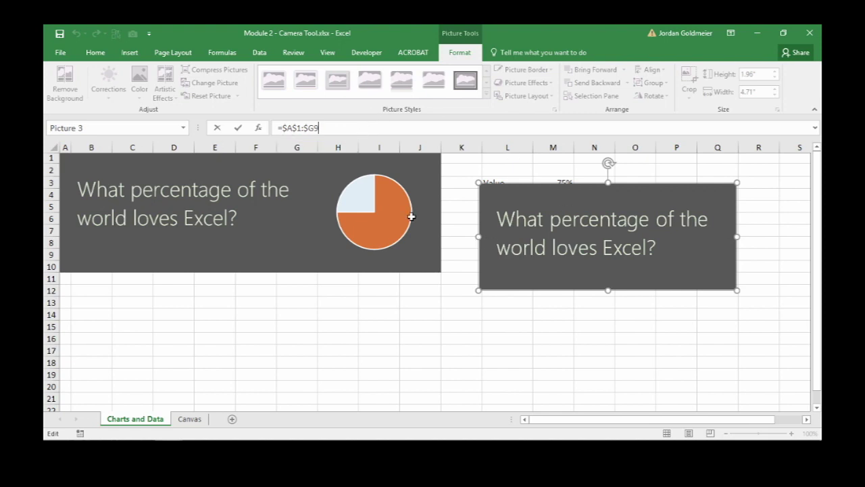
Step: Move the linked picture onto its own source range so it covers the banner's text
click(315, 306)
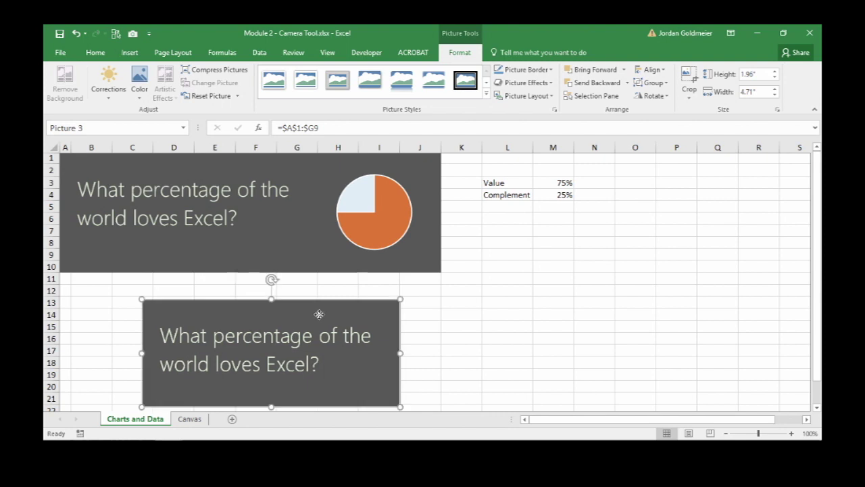
drag(319, 314, 255, 222)
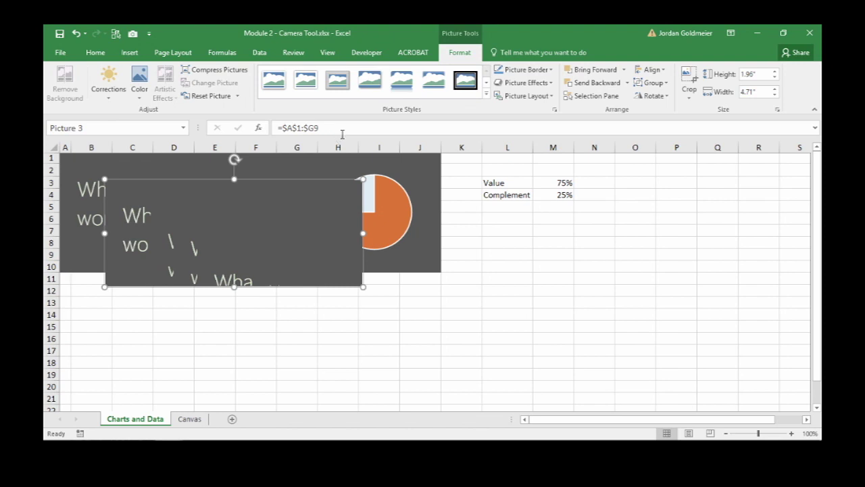
drag(220, 213, 191, 215)
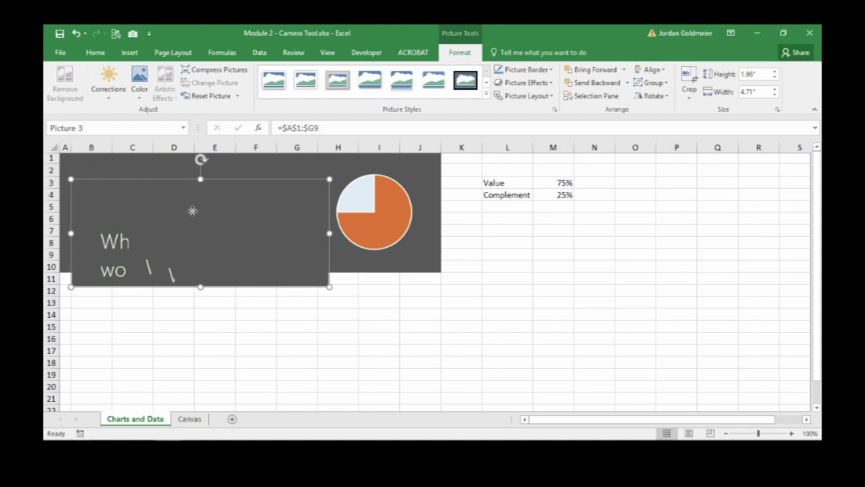
Step: Move the linked banner picture off its source range to the empty area below the Value and Complement cells
drag(193, 209, 610, 255)
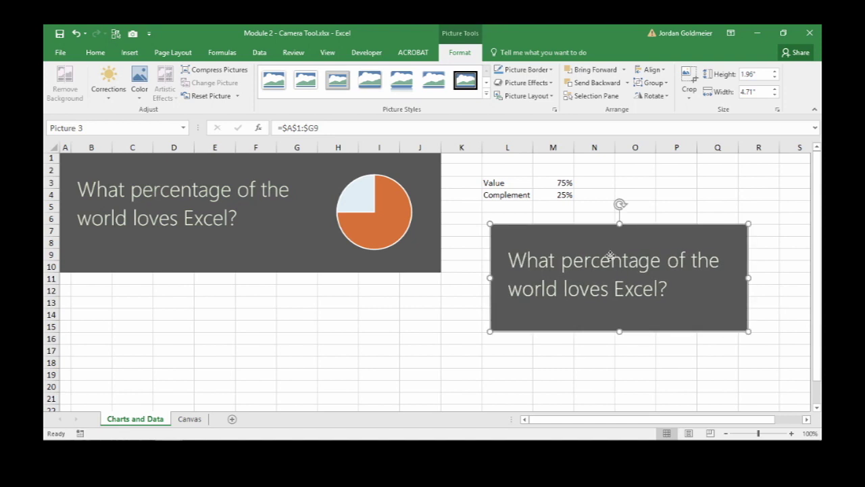
click(446, 317)
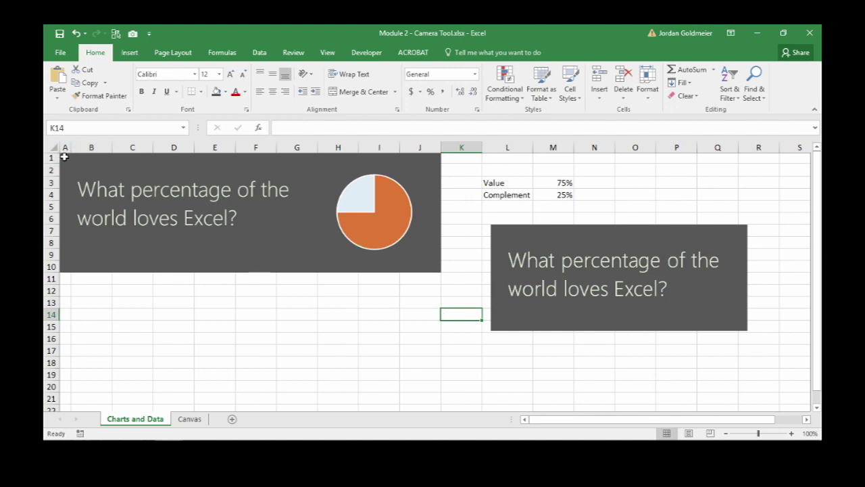
Step: Capture range A1:J10 of the Charts and Data sheet with the Camera tool and place the linked picture on the Canvas sheet near C3
drag(65, 156, 425, 265)
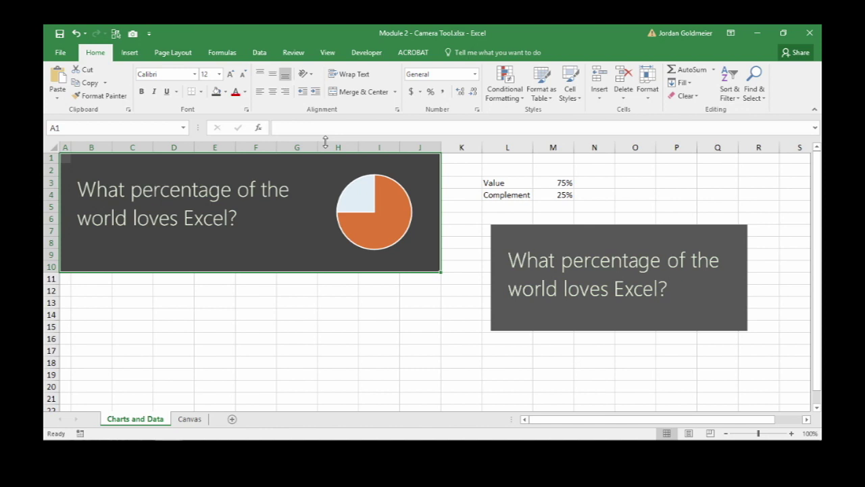
click(136, 34)
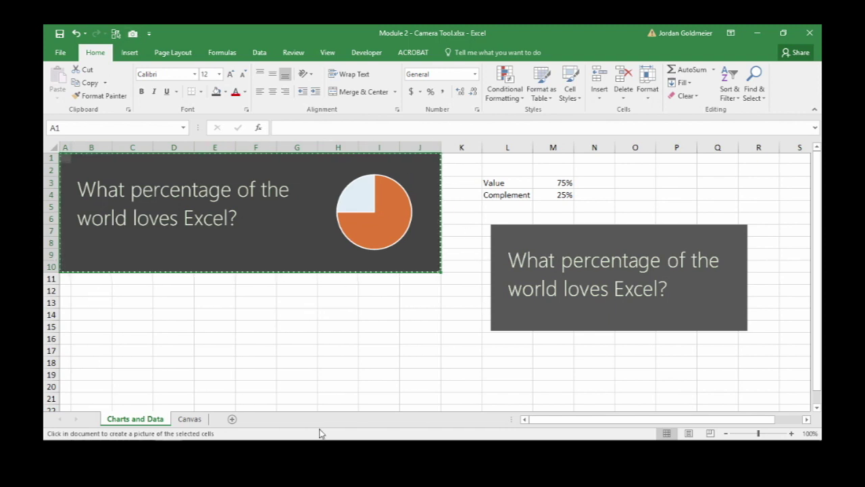
click(189, 419)
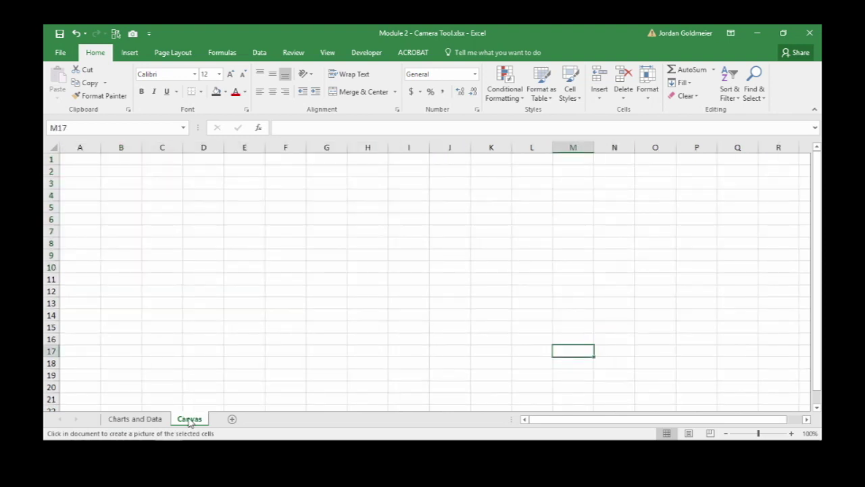
click(149, 184)
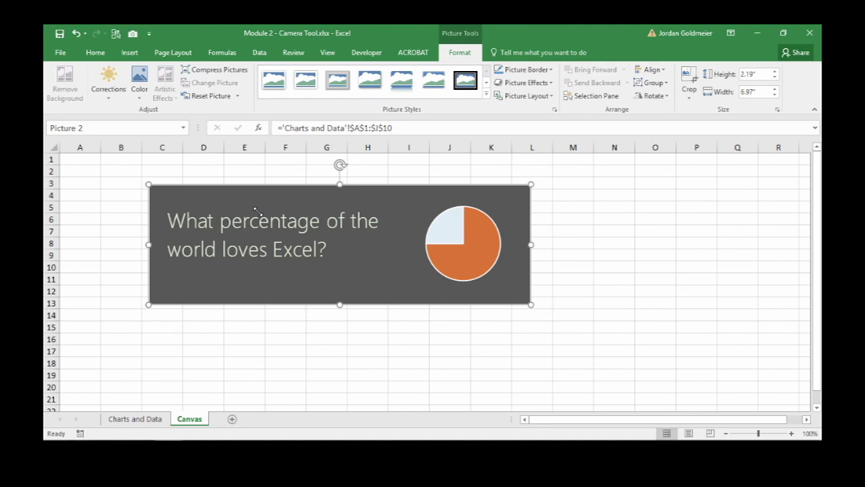
Step: Reposition the linked picture around the Canvas sheet, ending over columns A to J and rows 2 to 11
drag(259, 244, 213, 185)
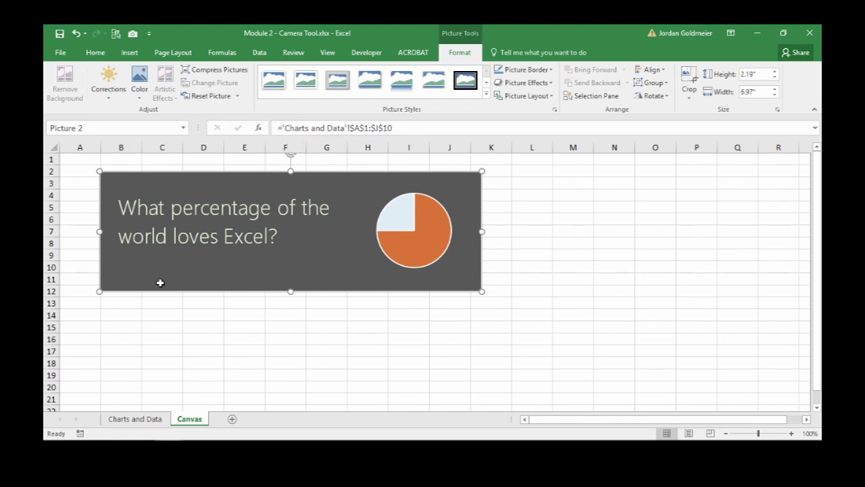
click(215, 327)
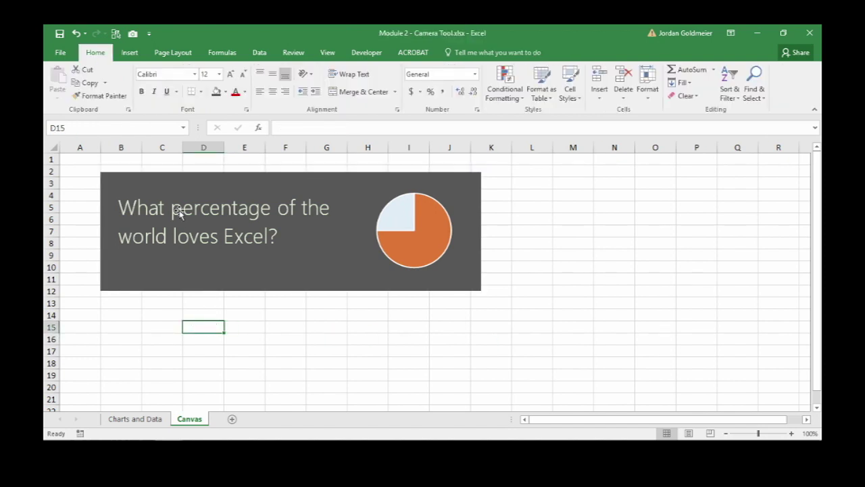
drag(179, 212, 298, 267)
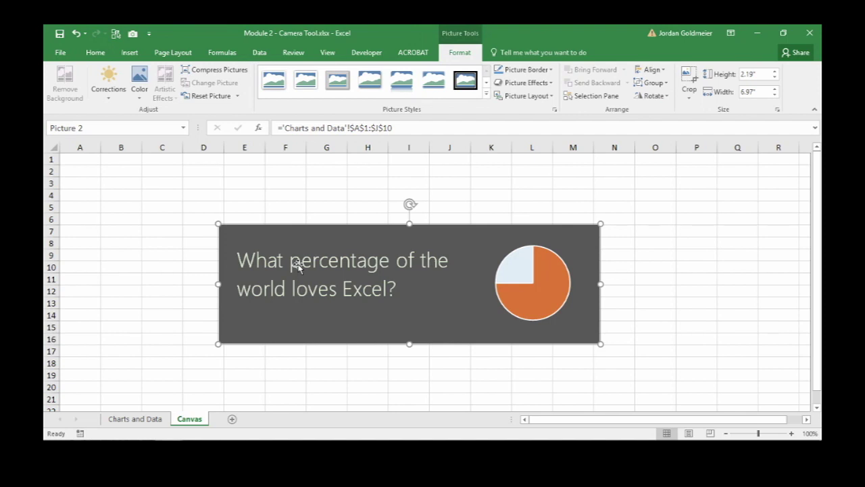
click(136, 419)
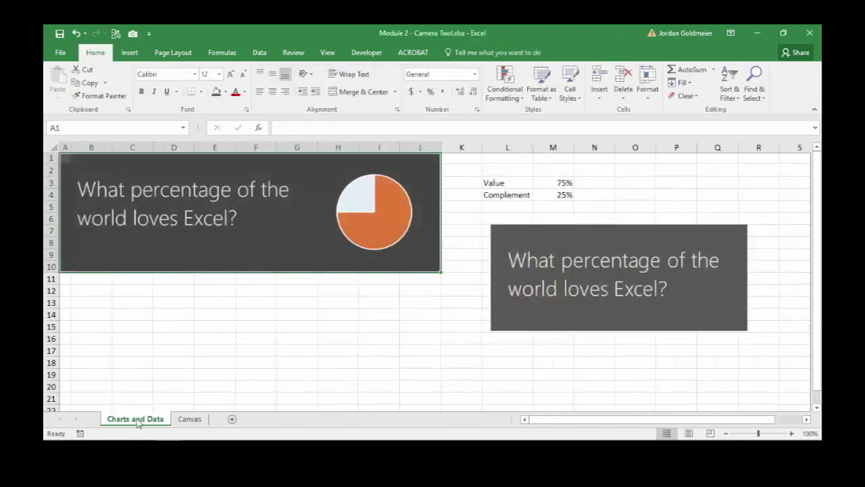
click(190, 419)
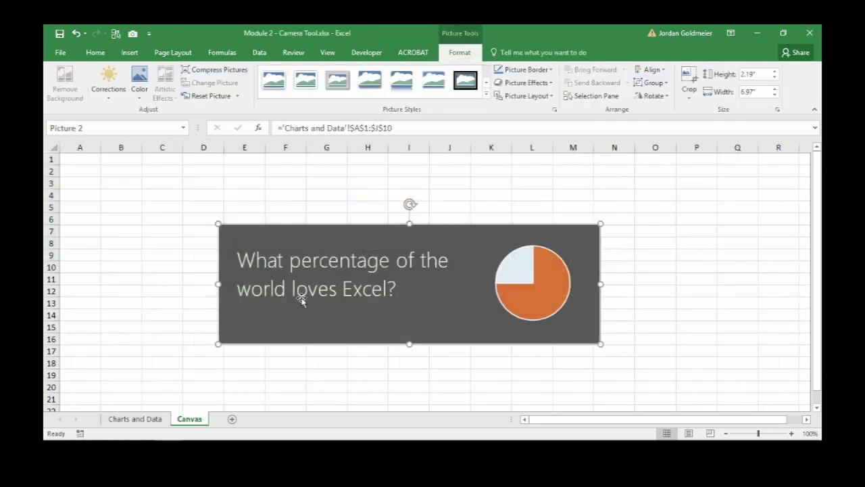
drag(329, 273, 195, 188)
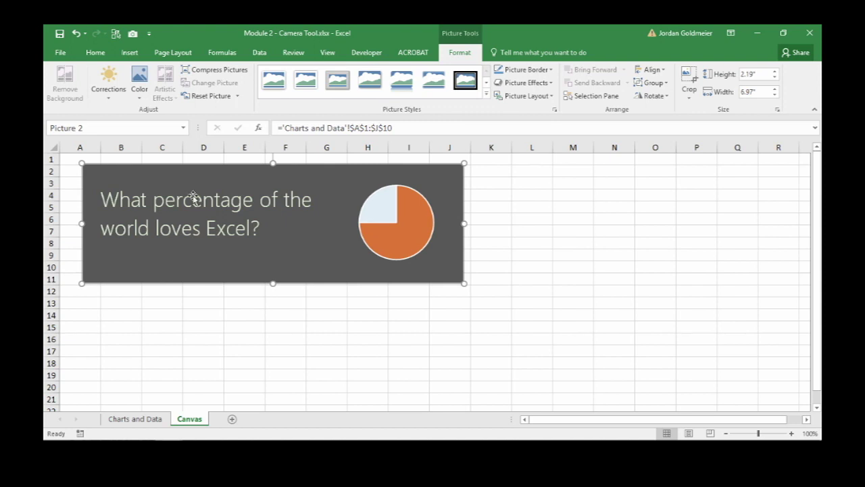
Step: Set the Value cell M3 on the Charts and Data sheet to 55%
click(142, 419)
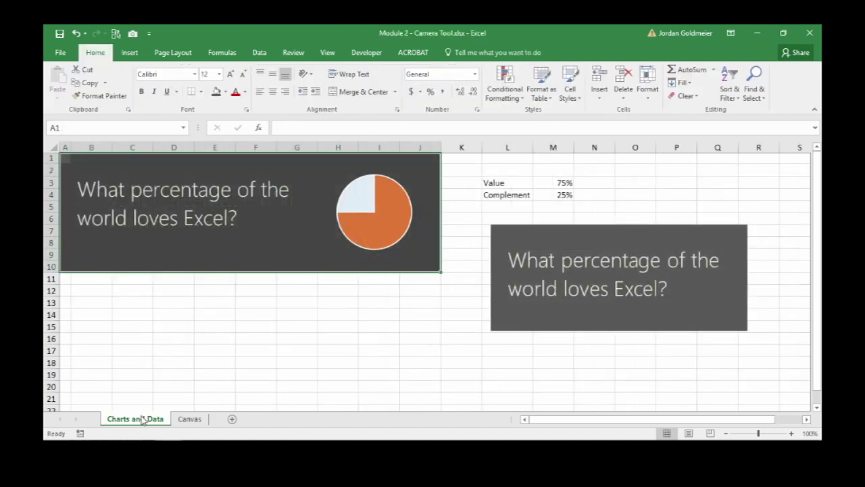
click(558, 184)
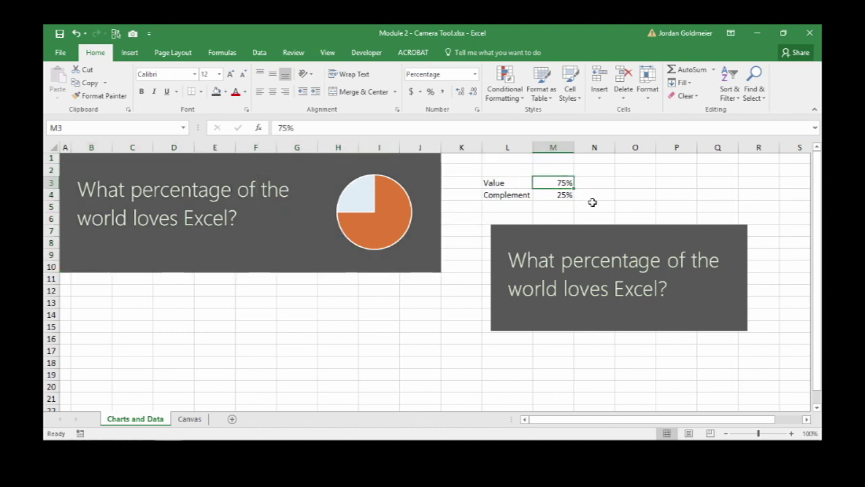
text(55)
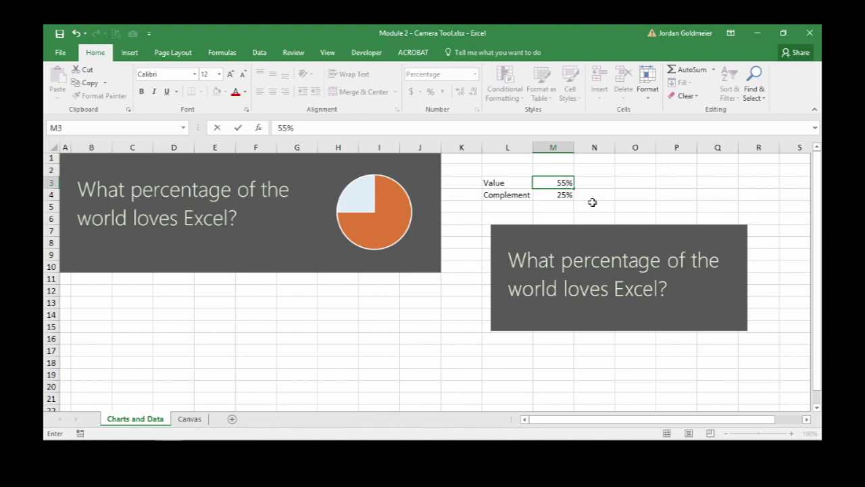
key(Return)
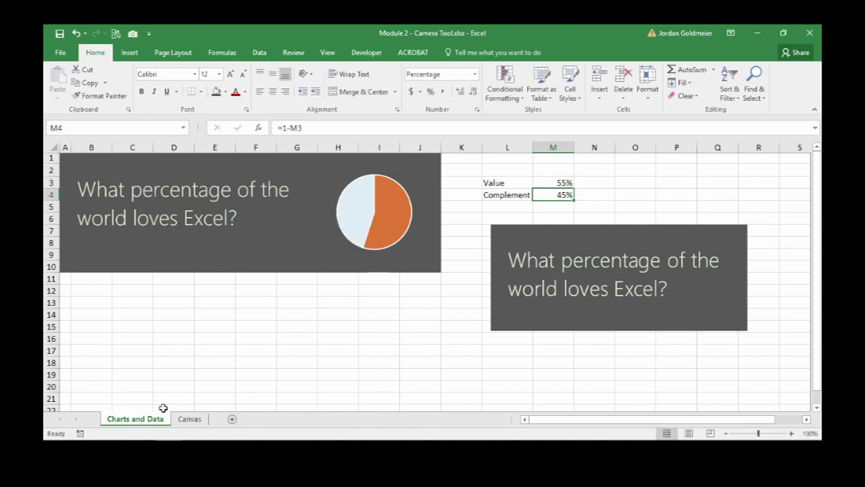
Step: On the Canvas sheet, give the linked picture the tilted white-frame picture style with a shadow and reposition it over columns A to K
click(192, 424)
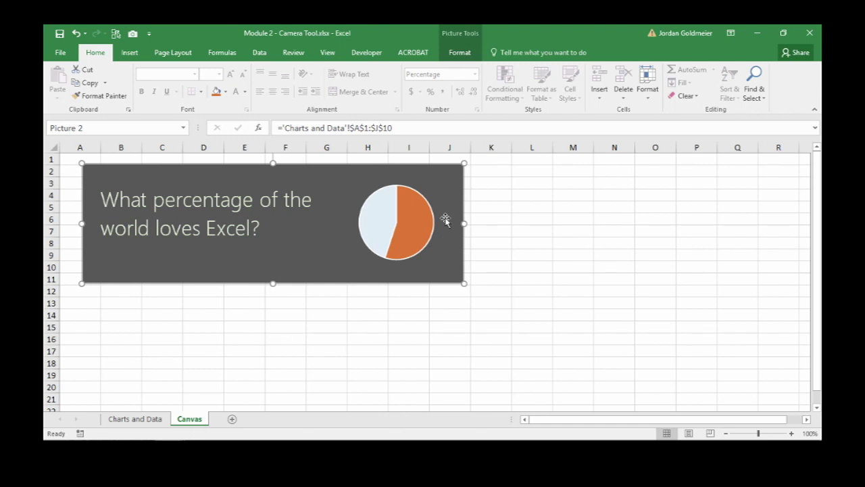
click(469, 51)
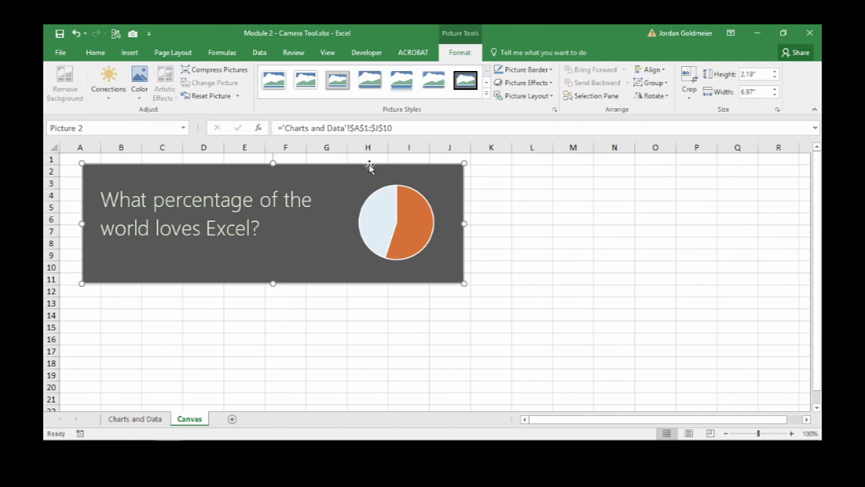
drag(339, 188, 421, 216)
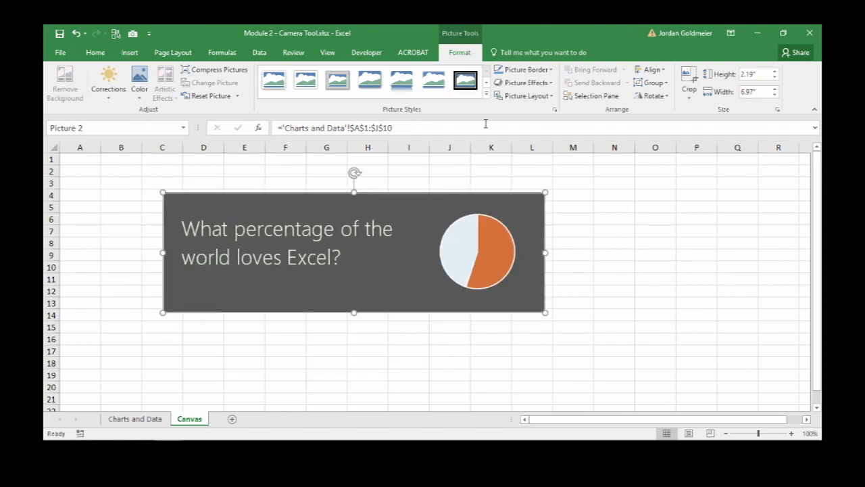
click(486, 93)
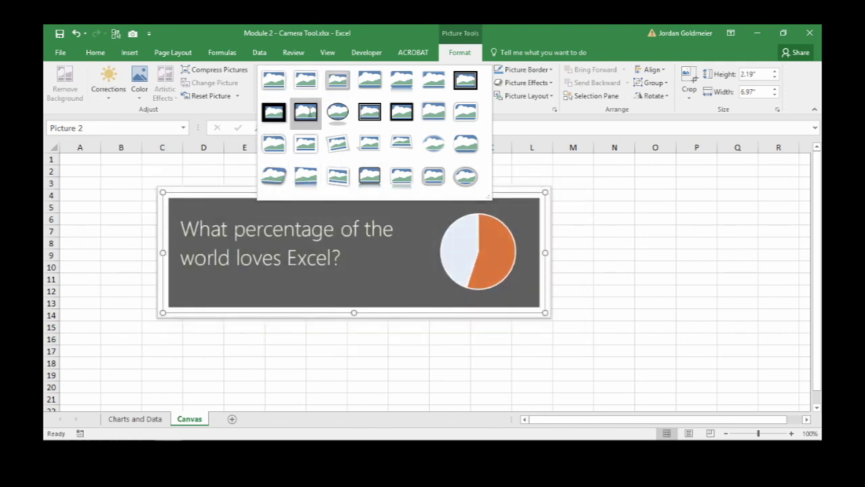
click(346, 139)
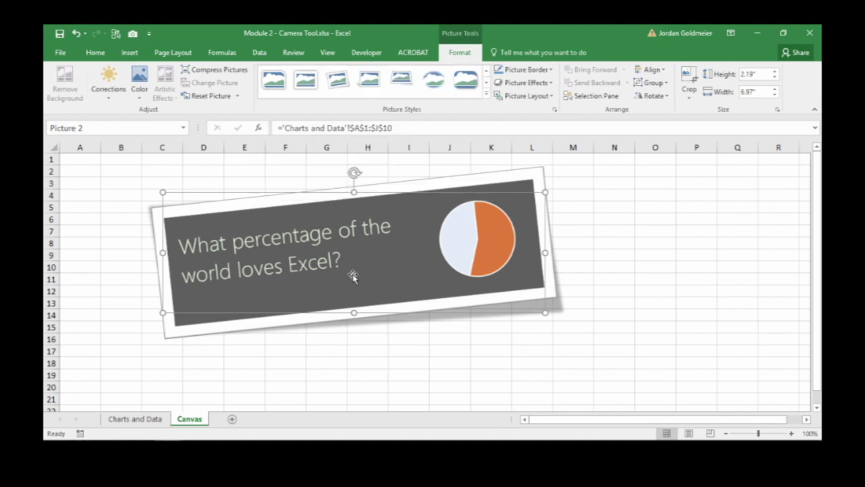
drag(351, 275, 281, 250)
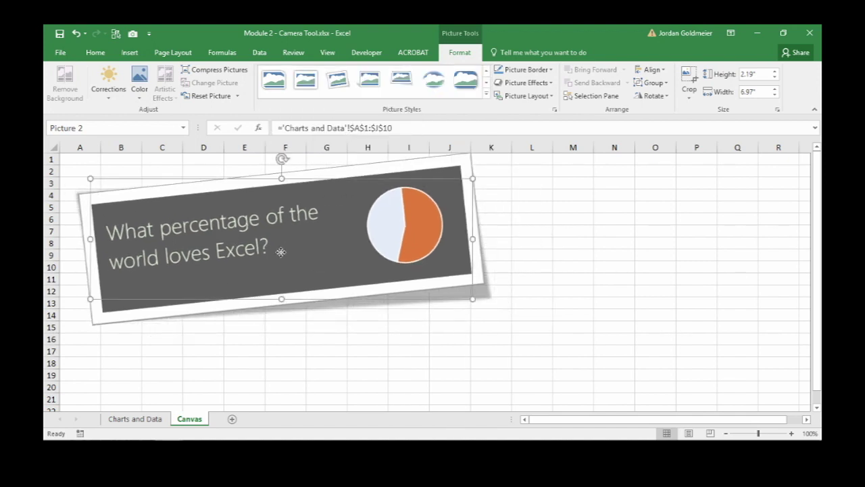
Step: Set the Value cell M3 on the Charts and Data sheet to 85%
click(134, 420)
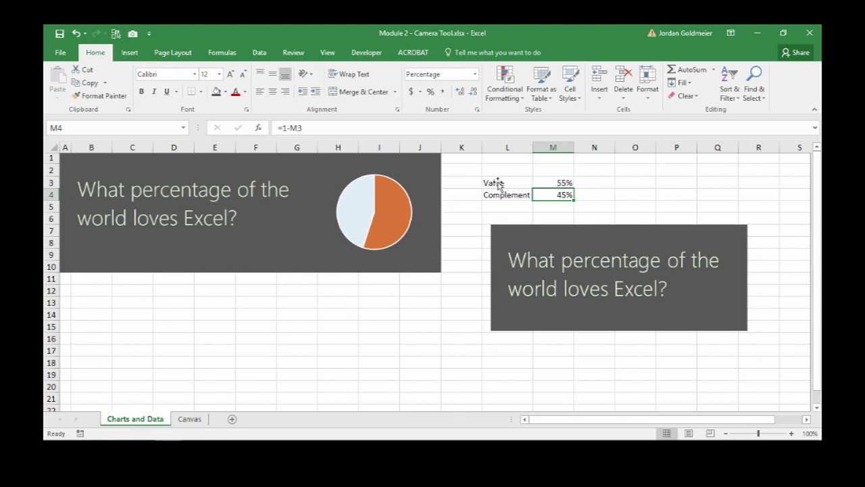
key(Up)
text(8)
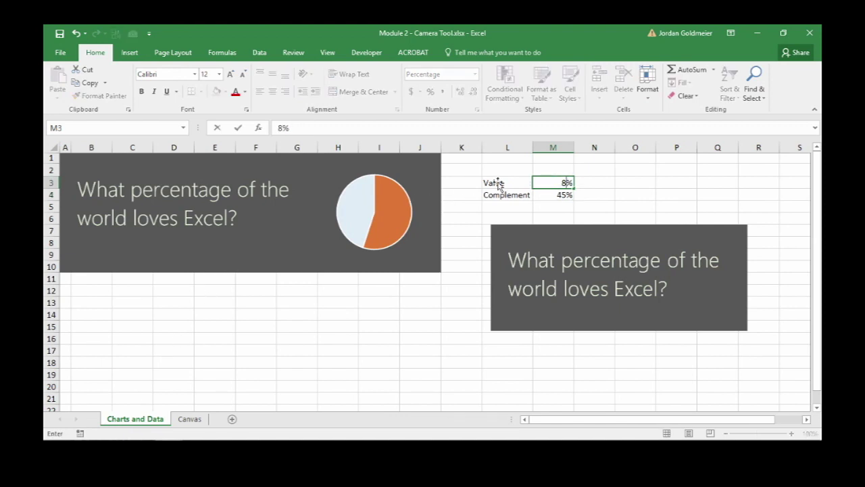
text(5)
key(Return)
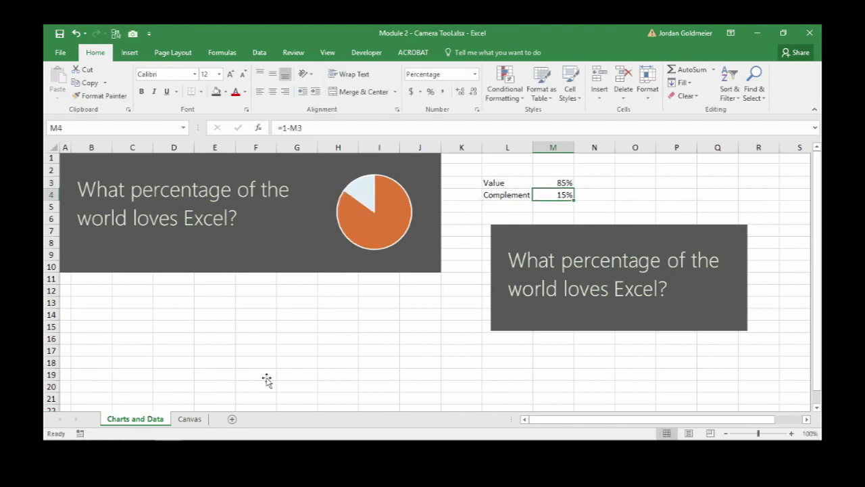
Step: Return to the Canvas sheet and move the tilted linked picture down by about two rows
click(189, 419)
click(396, 357)
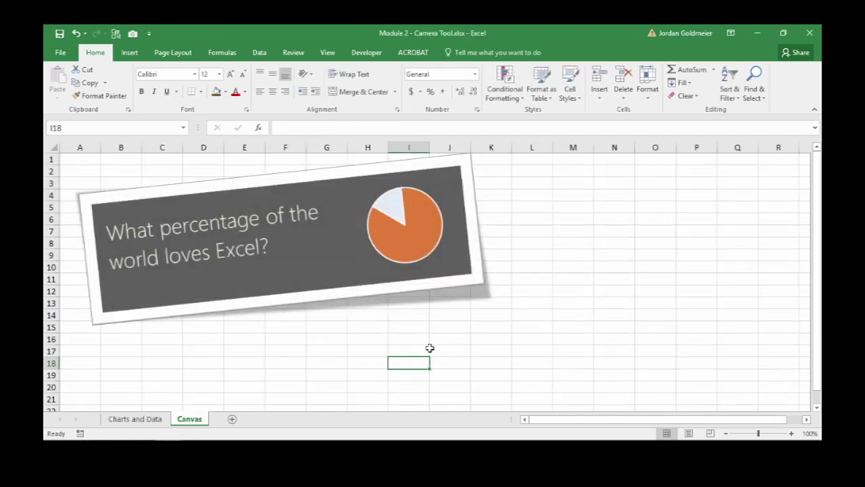
drag(394, 218, 397, 243)
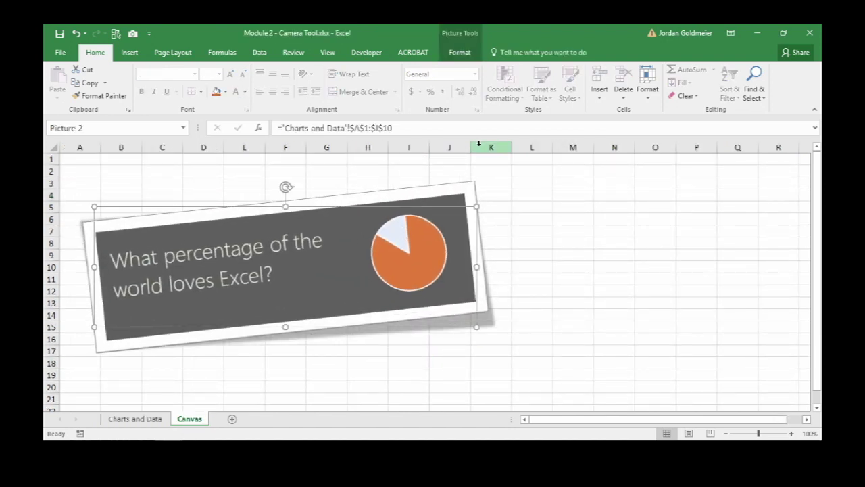
click(563, 255)
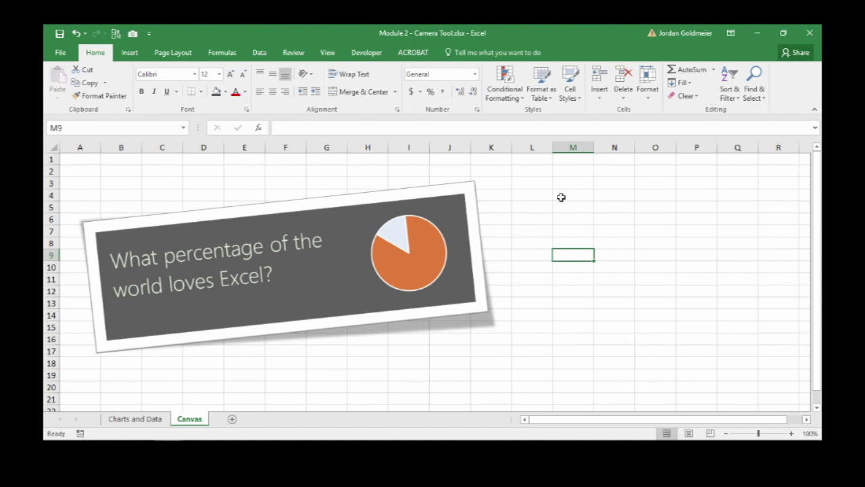
Step: Hide the gridlines, formula bar and headings while the Canvas sheet is displayed
click(332, 53)
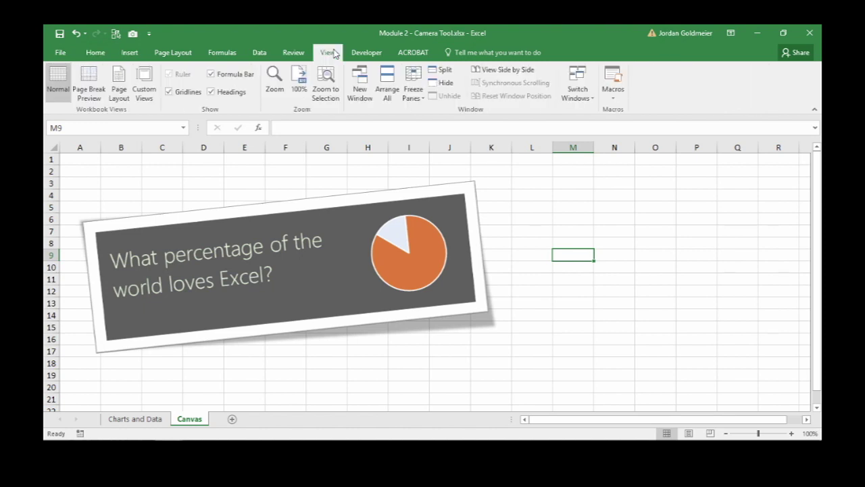
click(190, 93)
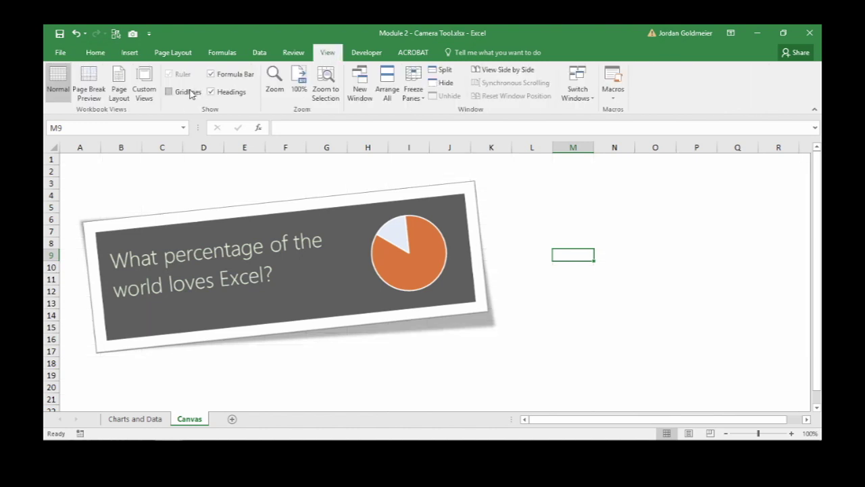
click(234, 75)
click(234, 98)
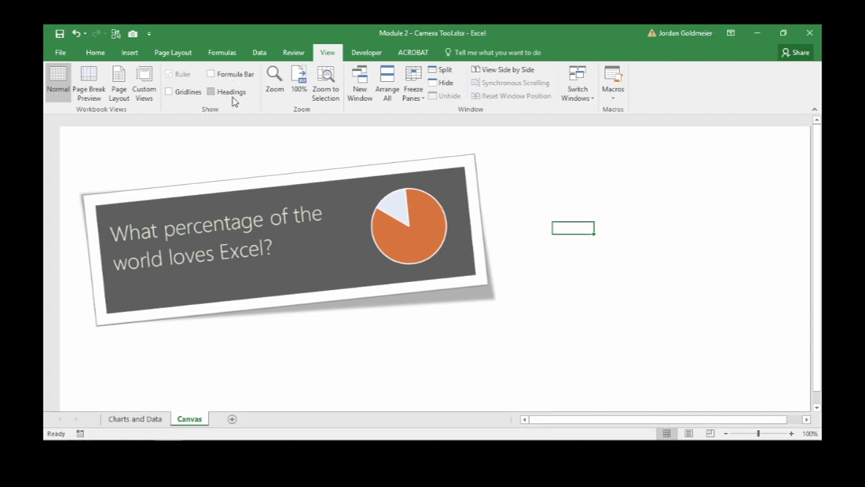